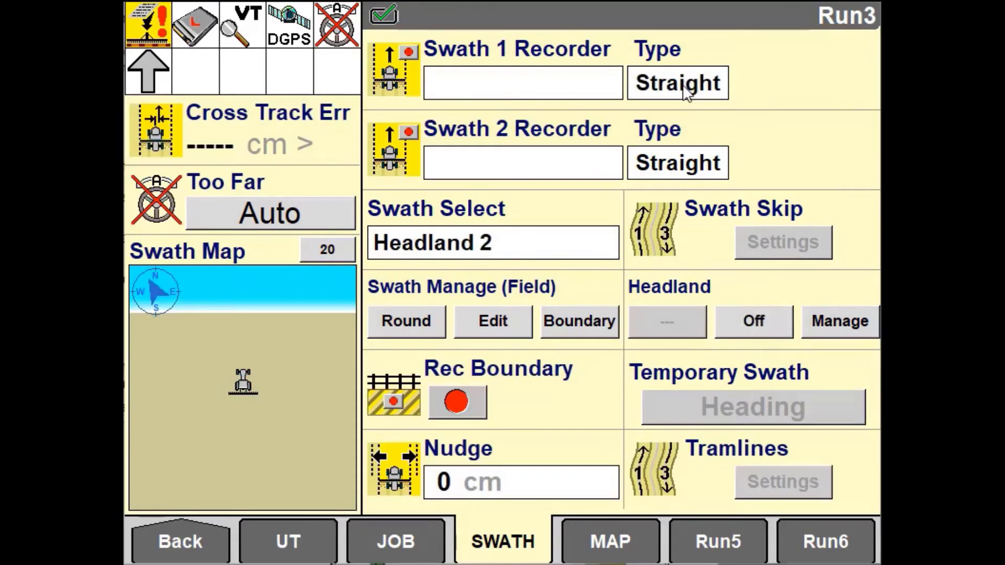
- Make Swath 1 a Field swath and start creating it from an existing boundary
{"action": "left_click", "coordinate": [683, 84]}
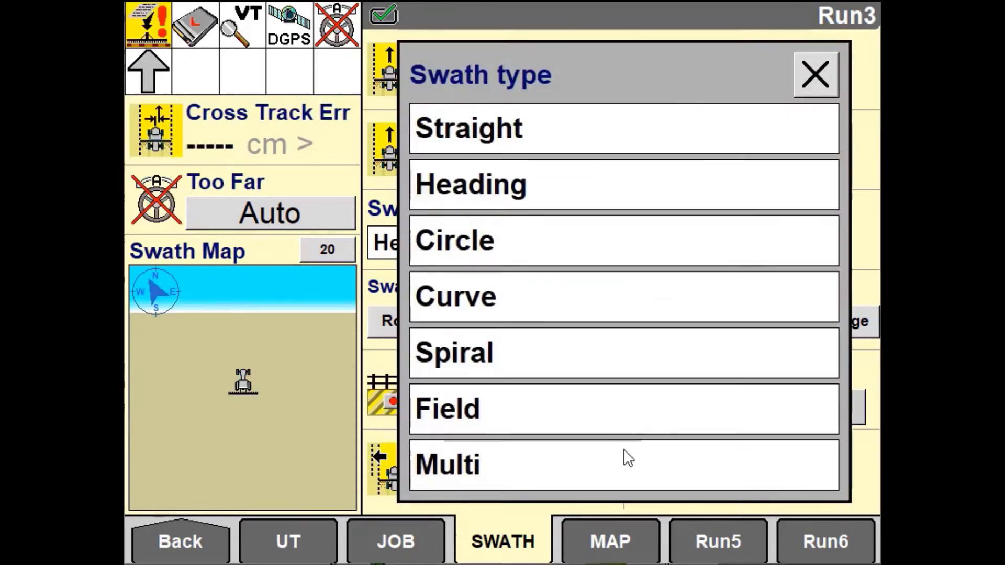
{"action": "left_click", "coordinate": [620, 419]}
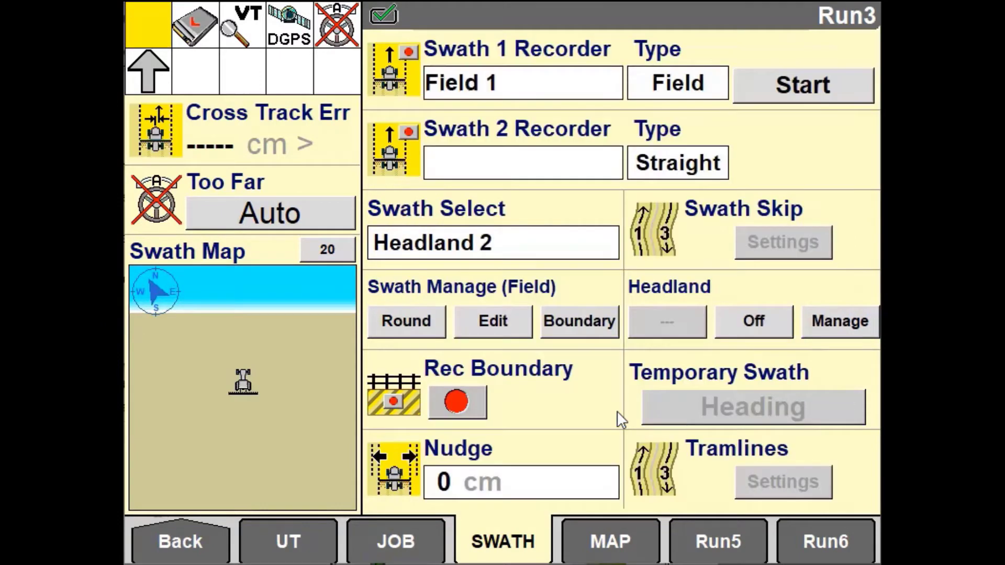
{"action": "left_click", "coordinate": [843, 86]}
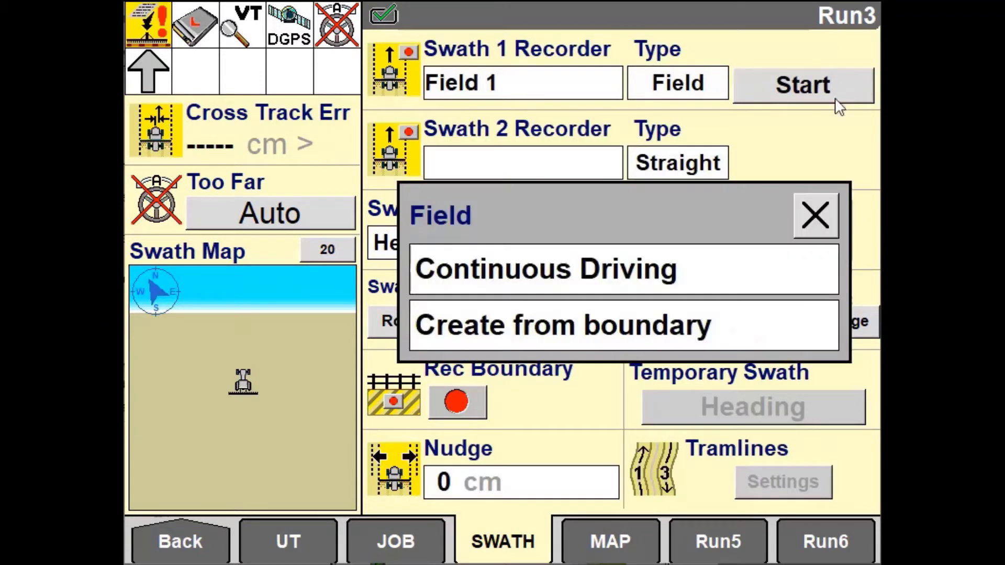
{"action": "left_click", "coordinate": [692, 335]}
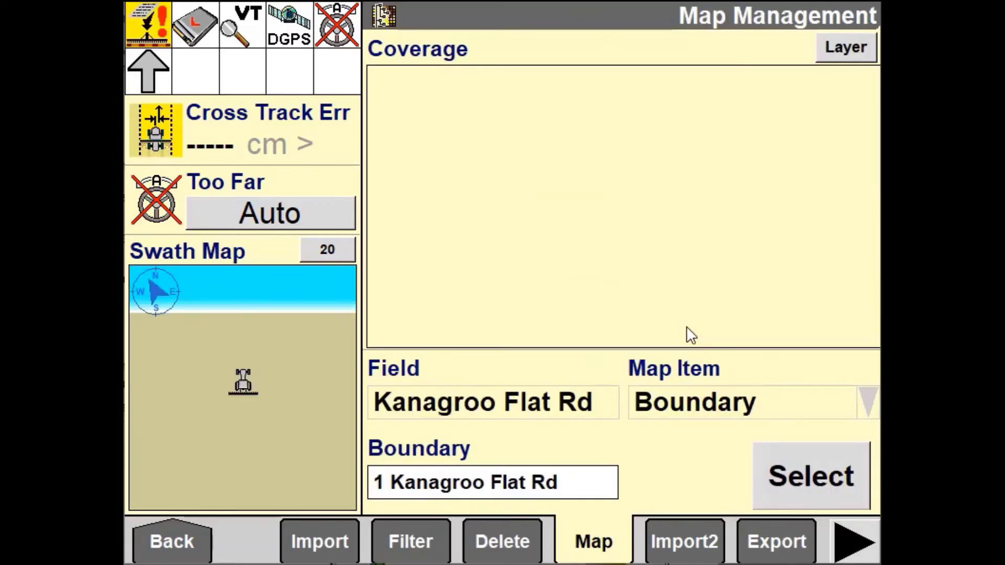
- Build the Field 1 swath from the chosen boundary, confirm both prompts, and show the map
{"action": "left_click", "coordinate": [807, 483]}
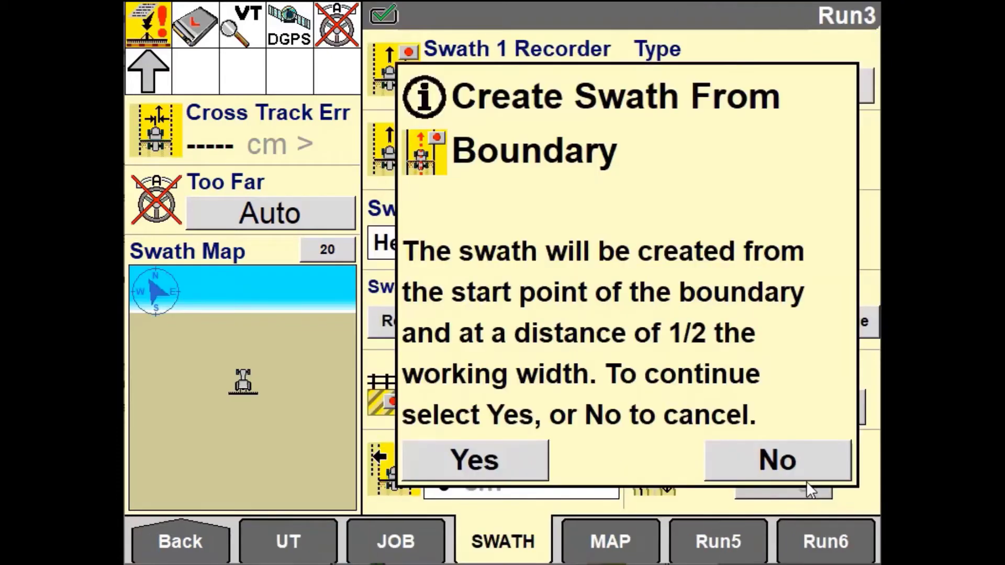
{"action": "left_click", "coordinate": [524, 464]}
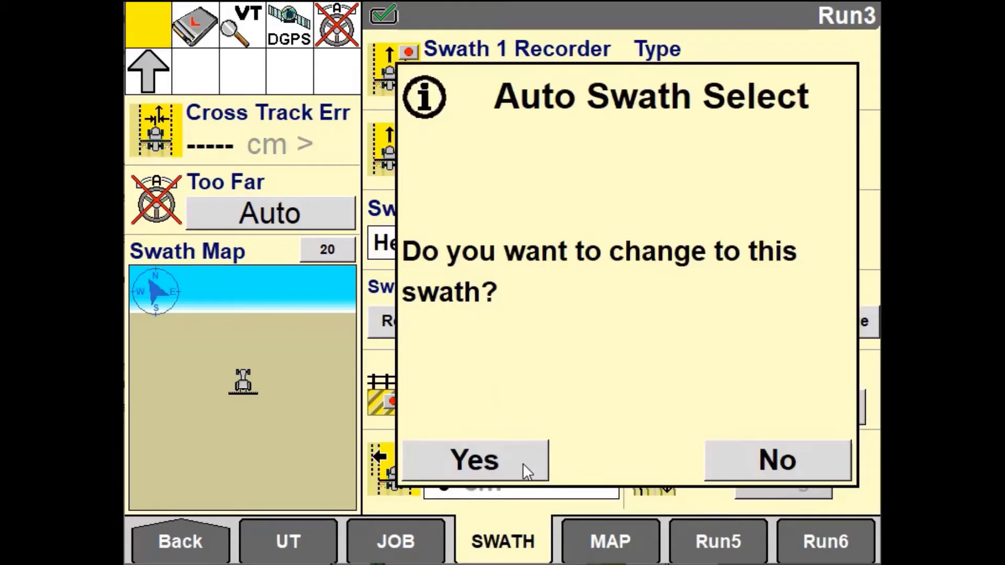
{"action": "left_click", "coordinate": [524, 463]}
{"action": "left_click", "coordinate": [602, 538]}
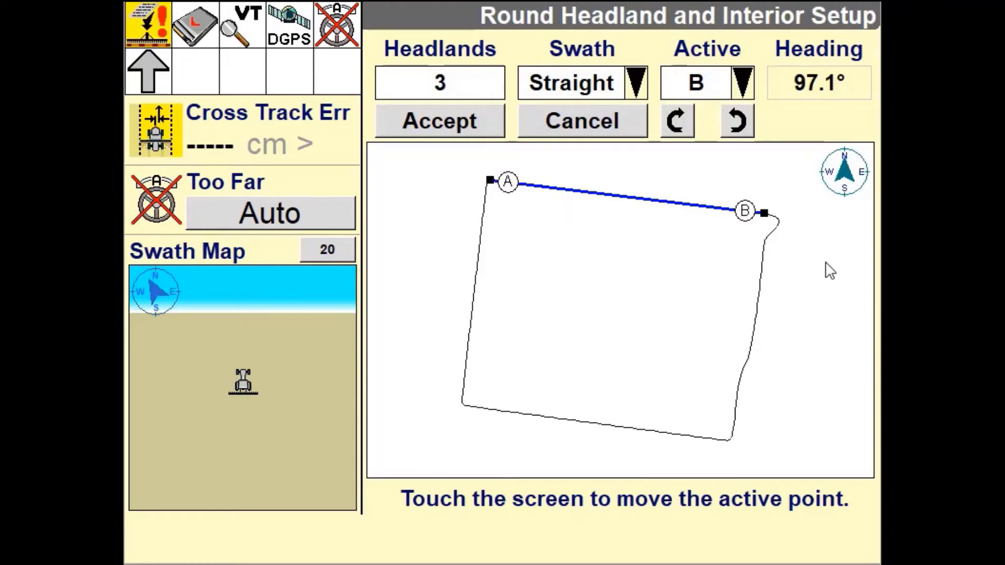
- Move point B down the right boundary and point A down the left boundary
{"action": "left_click_drag", "start_coordinate": [762, 259], "coordinate": [759, 315]}
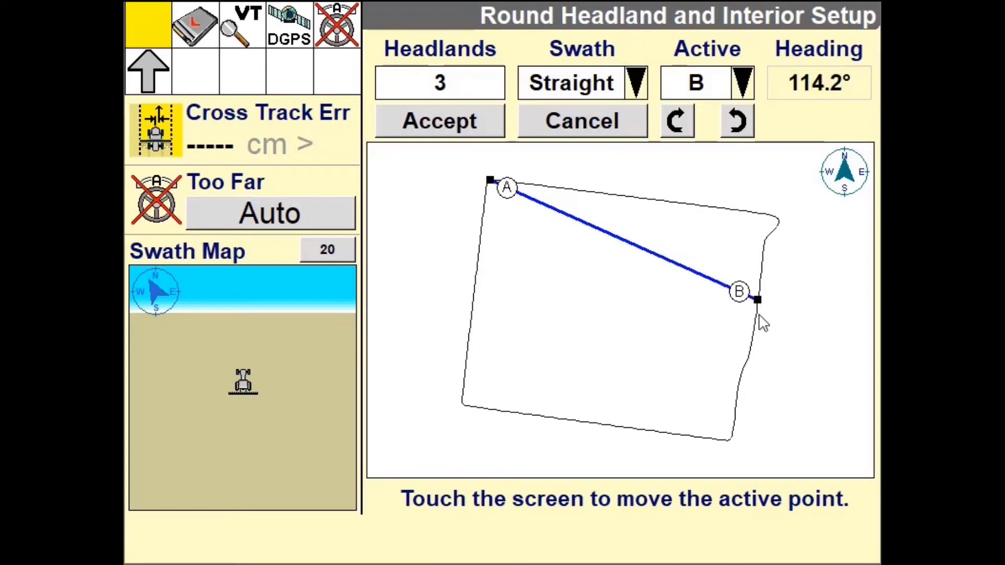
{"action": "left_click", "coordinate": [751, 355]}
{"action": "left_click", "coordinate": [743, 87]}
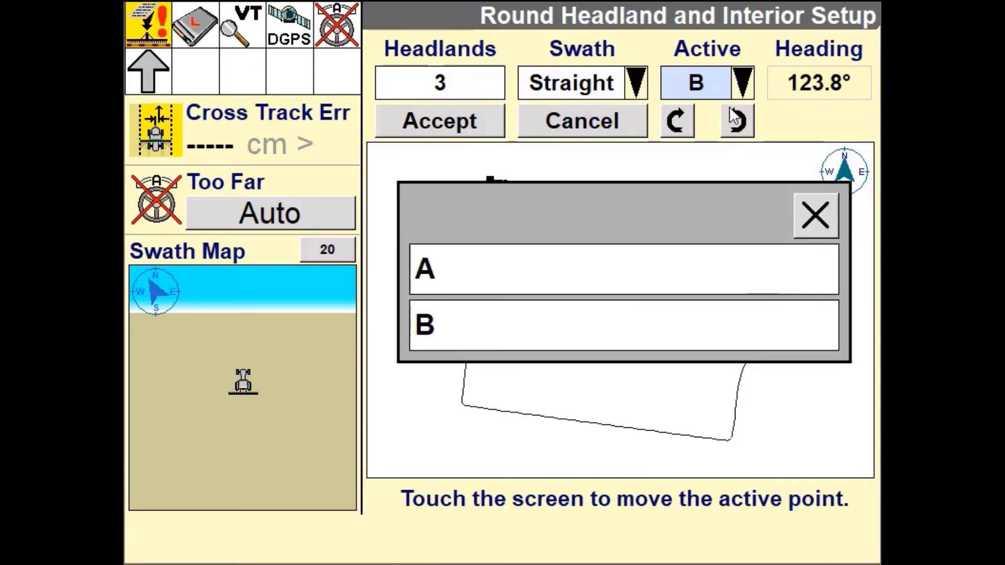
{"action": "left_click", "coordinate": [676, 283]}
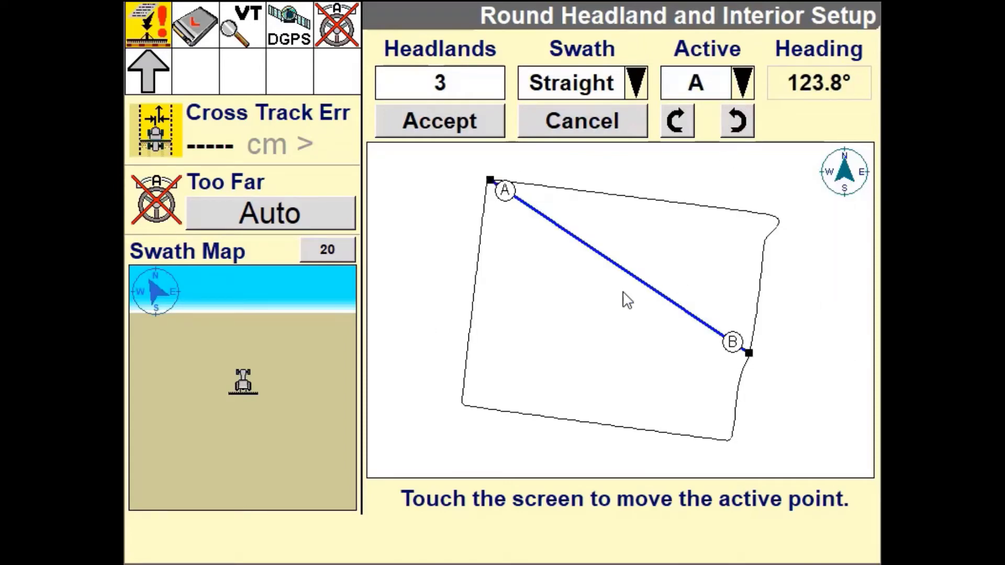
{"action": "left_click", "coordinate": [474, 306]}
{"action": "left_click", "coordinate": [473, 318]}
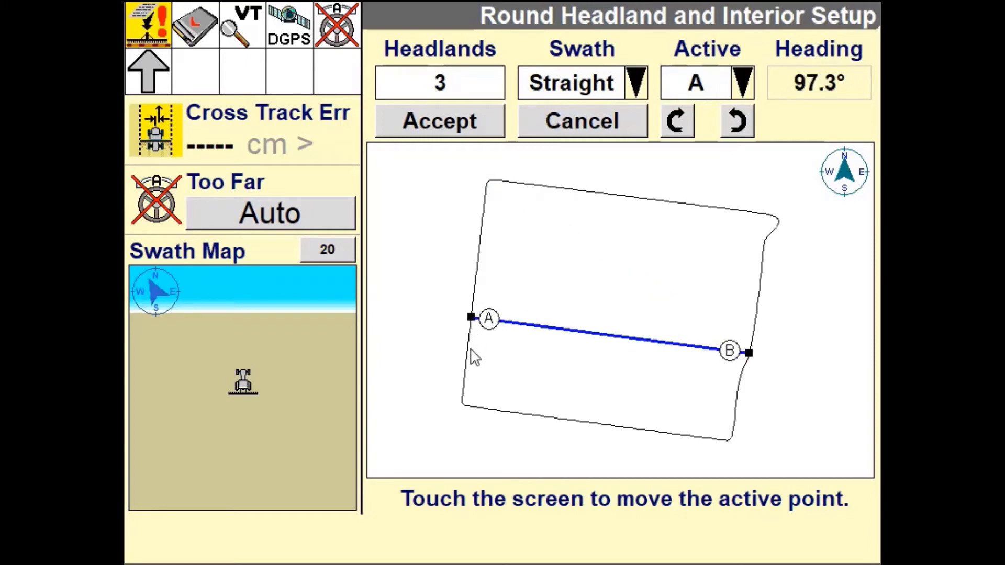
{"action": "left_click", "coordinate": [461, 394]}
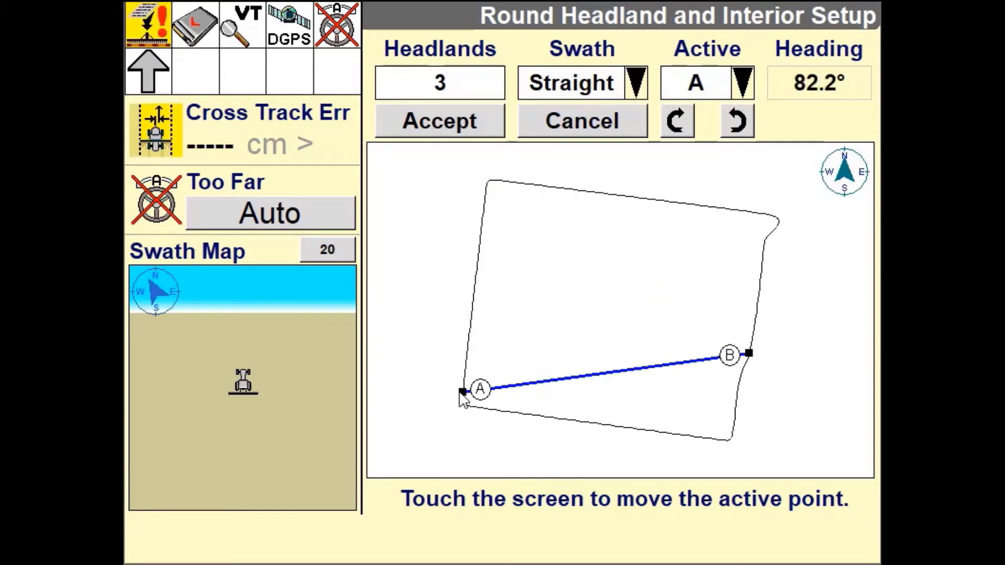
- Rotate the AB line clockwise, then slightly back, to level its heading near 87.7°
{"action": "left_click", "coordinate": [682, 116]}
{"action": "left_click", "coordinate": [683, 119]}
{"action": "left_click", "coordinate": [683, 118]}
{"action": "left_click", "coordinate": [683, 118]}
{"action": "left_click", "coordinate": [682, 118]}
{"action": "left_click", "coordinate": [682, 119]}
{"action": "left_click", "coordinate": [682, 119]}
{"action": "left_click", "coordinate": [681, 118]}
{"action": "left_click", "coordinate": [681, 118]}
{"action": "left_click", "coordinate": [681, 119]}
{"action": "left_click", "coordinate": [733, 118]}
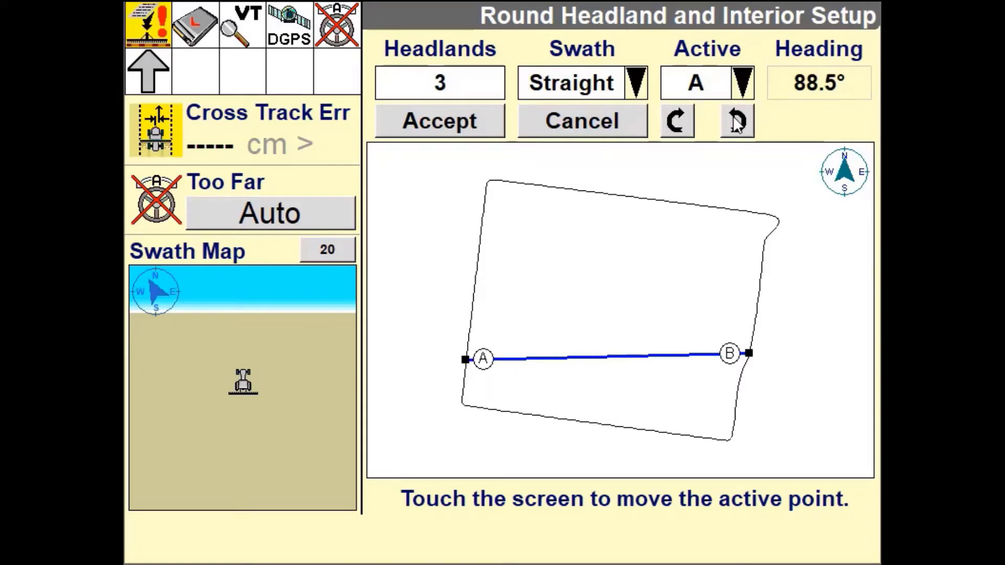
{"action": "left_click", "coordinate": [735, 117]}
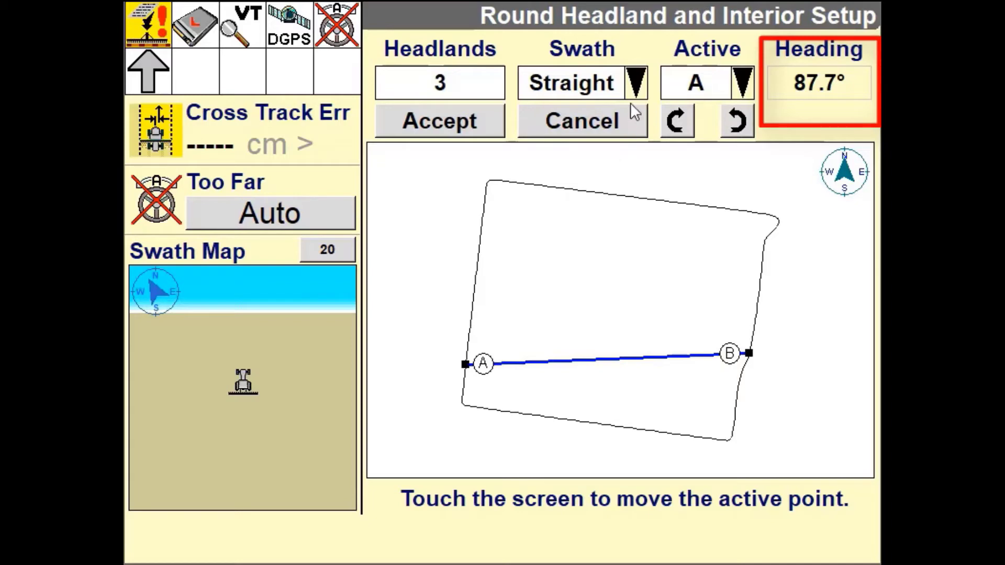
- Set the number of headlands to 4
{"action": "left_click", "coordinate": [497, 84]}
{"action": "left_click", "coordinate": [654, 251]}
{"action": "left_click", "coordinate": [668, 441]}
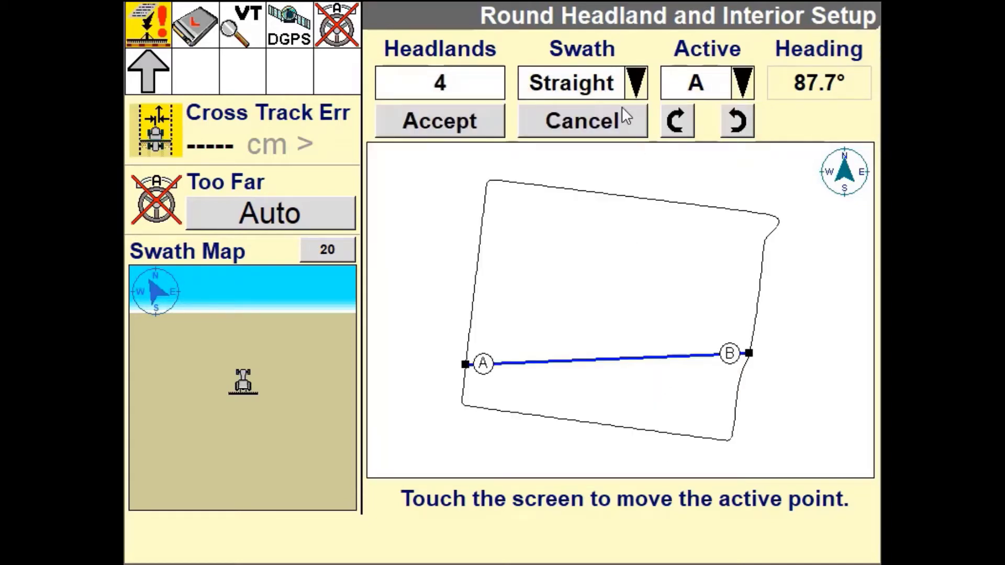
- Set the interior swath to Recorded using Infill AB Line 1
{"action": "left_click", "coordinate": [635, 84]}
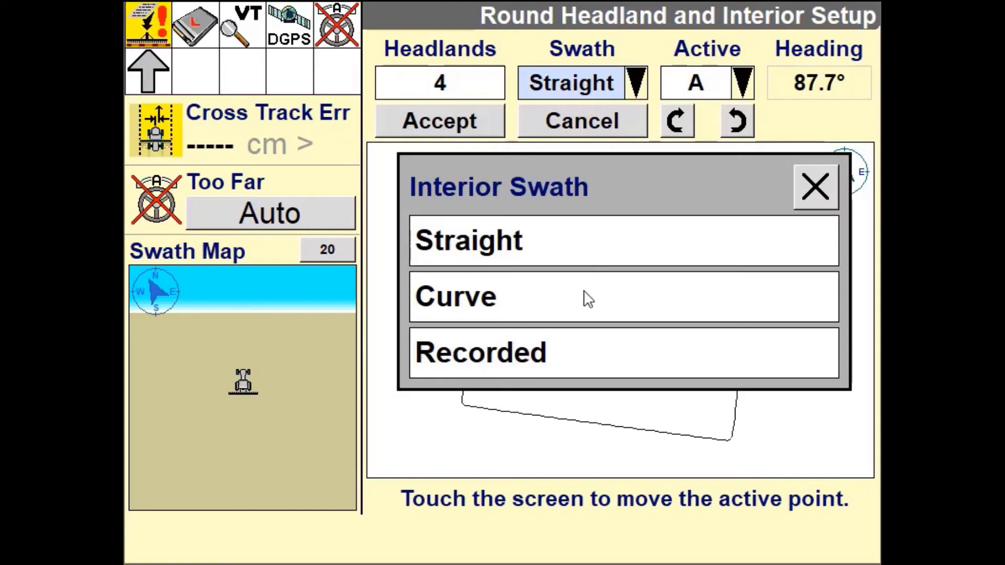
{"action": "left_click", "coordinate": [594, 251]}
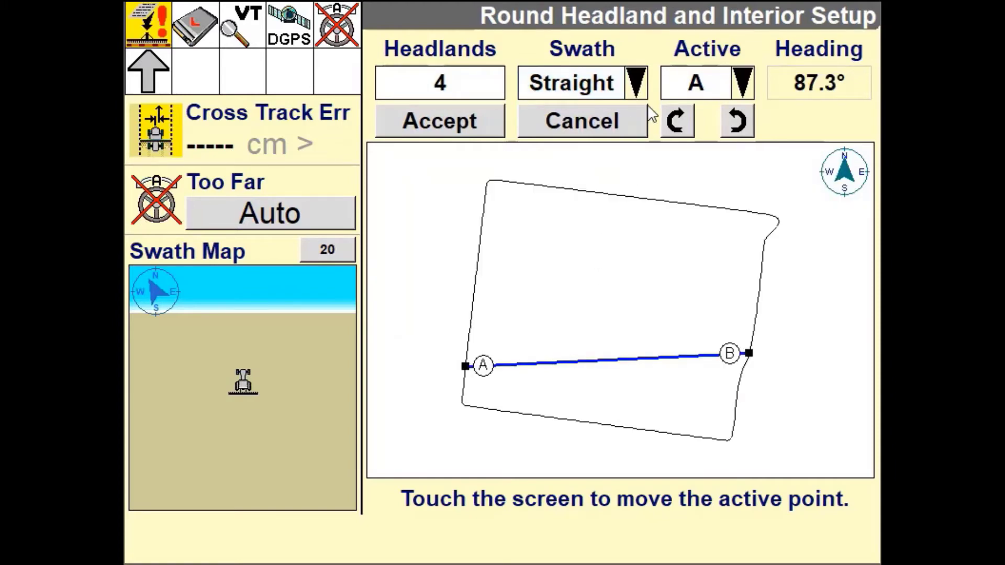
{"action": "left_click", "coordinate": [635, 88]}
{"action": "left_click", "coordinate": [604, 317]}
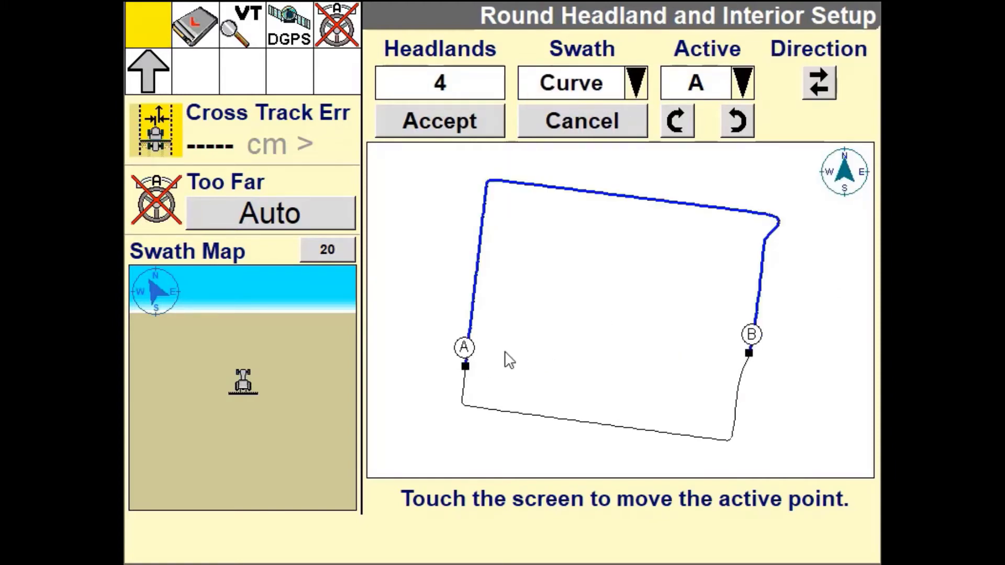
{"action": "left_click", "coordinate": [632, 84]}
{"action": "left_click", "coordinate": [576, 356]}
{"action": "left_click", "coordinate": [582, 313]}
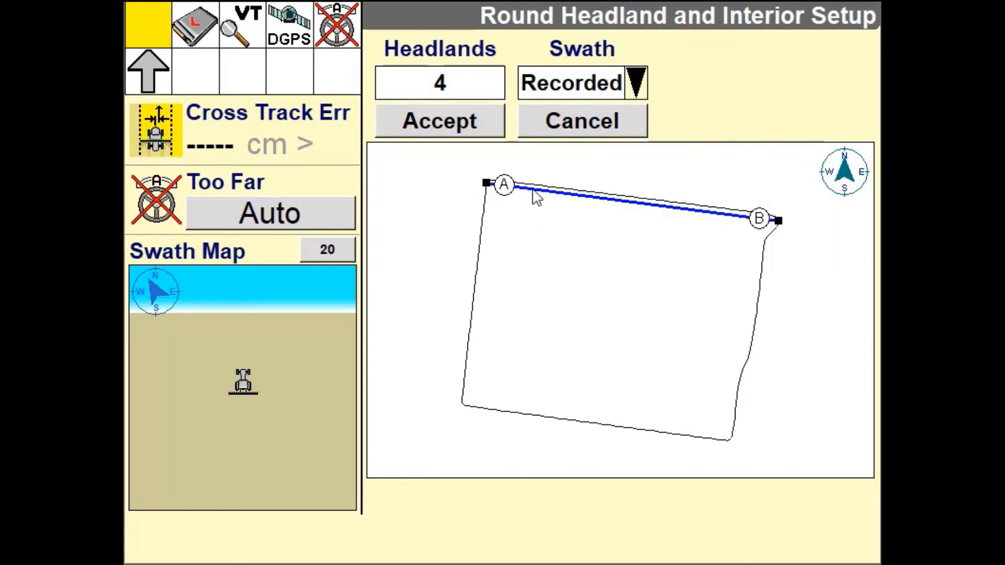
- Accept the round headland setup, then switch field mode to Interior and back to Round Headland
{"action": "left_click", "coordinate": [458, 133]}
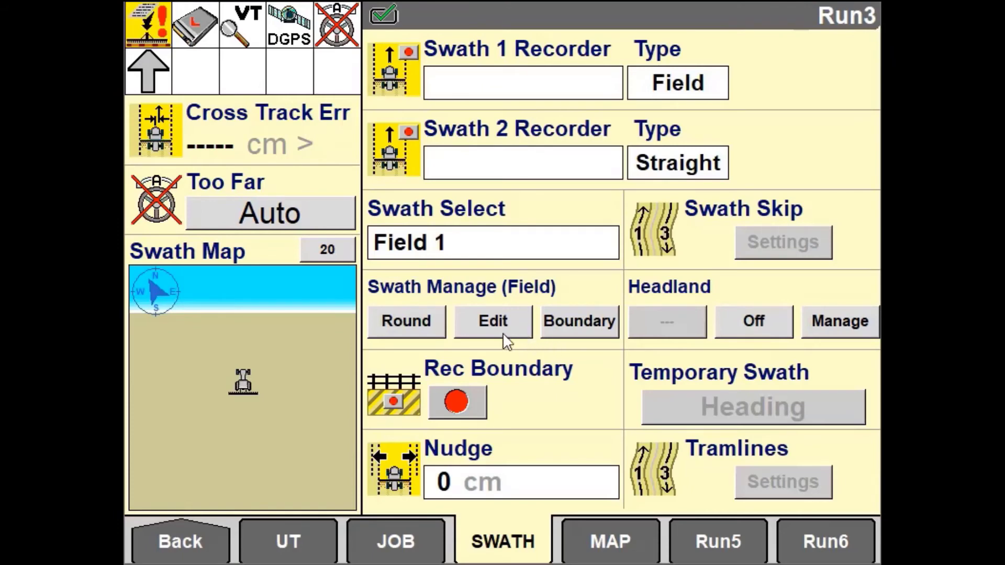
{"action": "left_click", "coordinate": [423, 328]}
{"action": "left_click", "coordinate": [465, 311]}
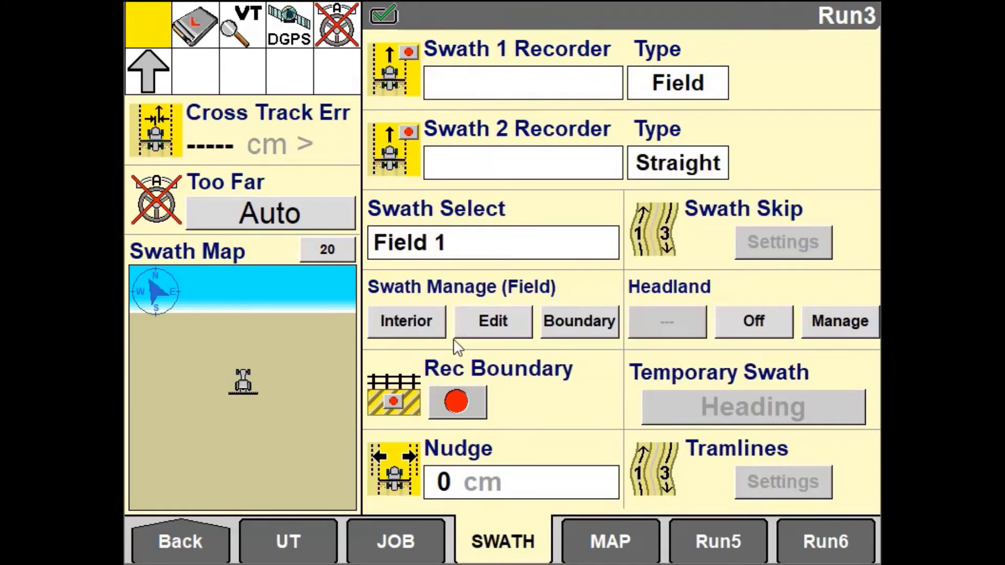
{"action": "left_click", "coordinate": [435, 332]}
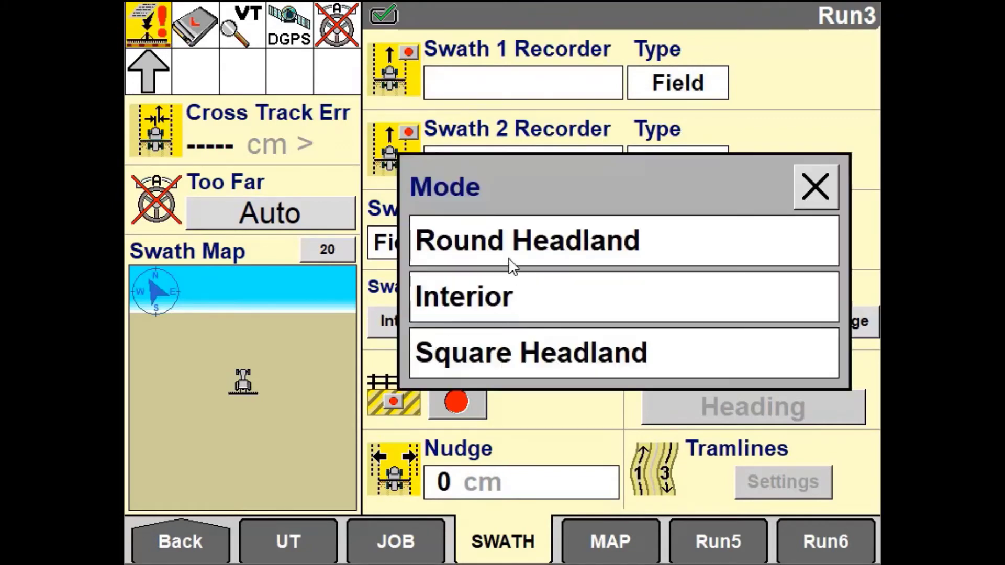
{"action": "left_click", "coordinate": [514, 245]}
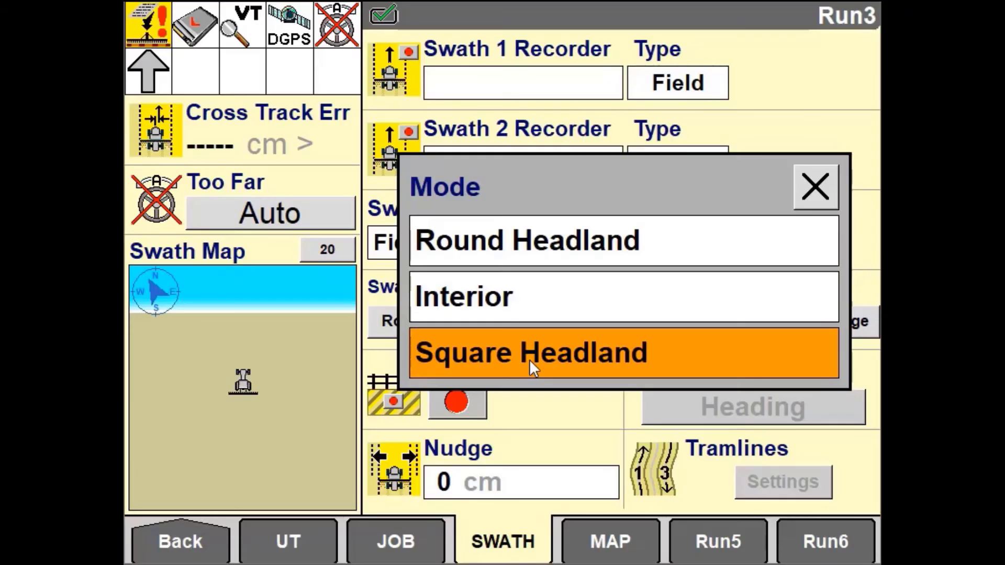
- Choose Square Headland as the field swath's management mode
{"action": "left_click", "coordinate": [529, 359]}
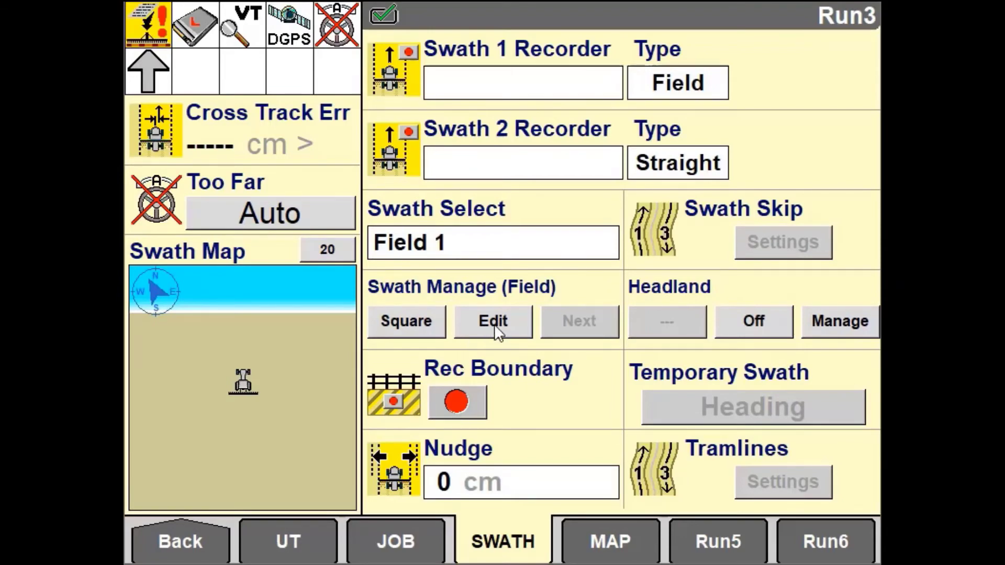
- Open the Square Headland Setup for editing
{"action": "left_click", "coordinate": [494, 322]}
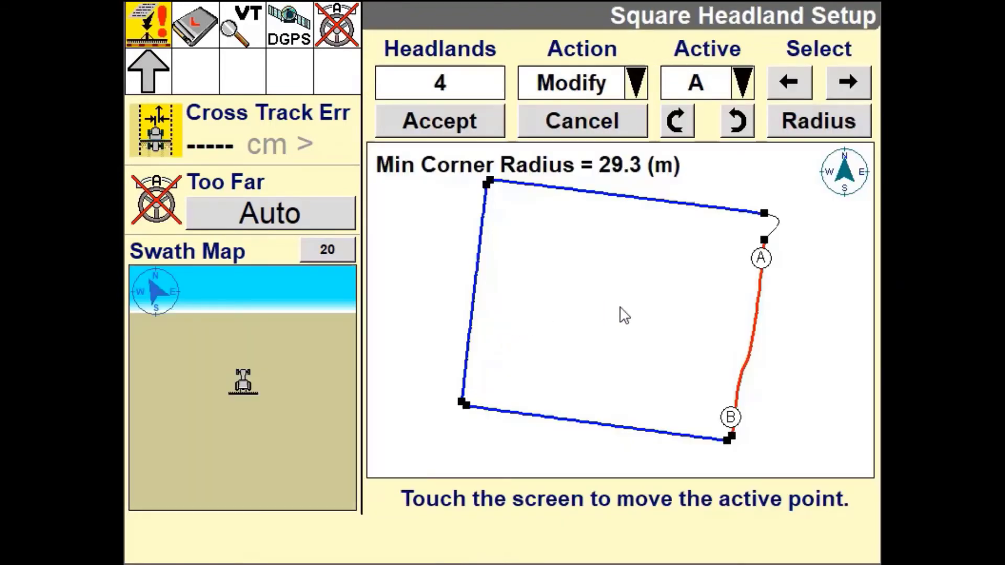